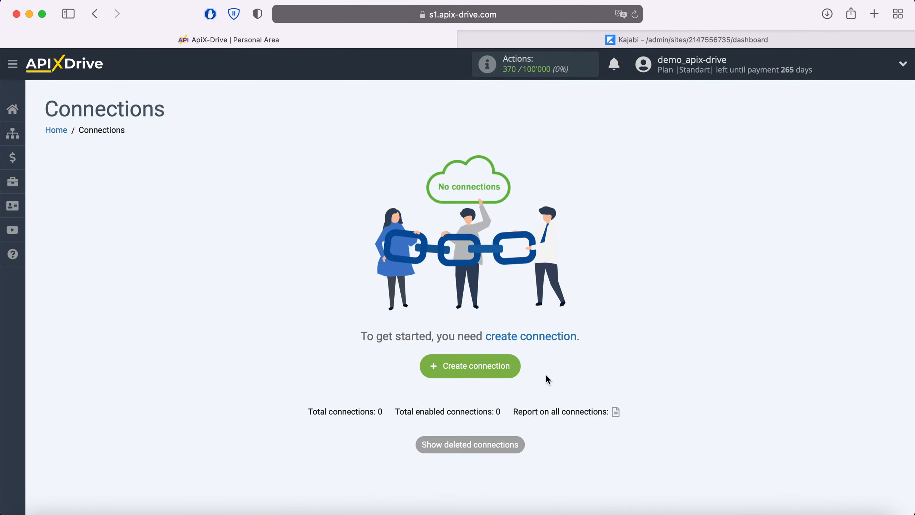
Step: Create a new connection and set Facebook as the data source system
left_click(510, 367)
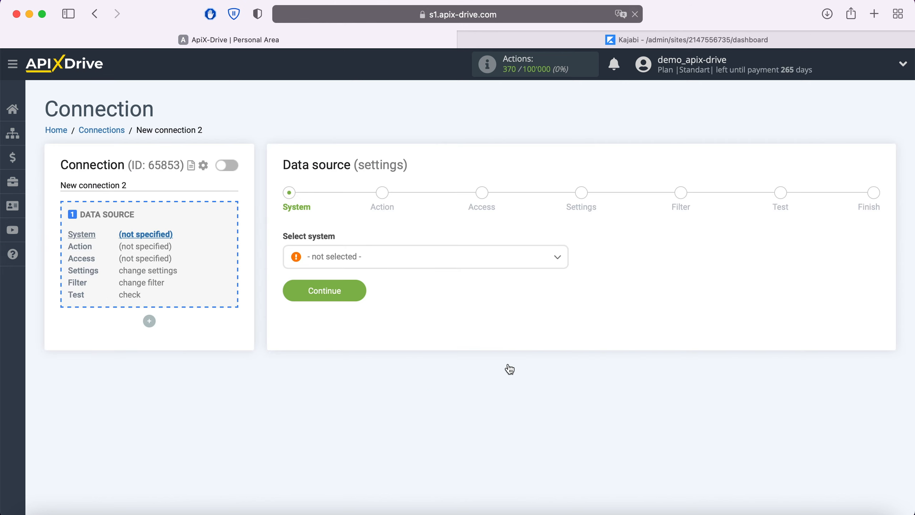
left_click(429, 257)
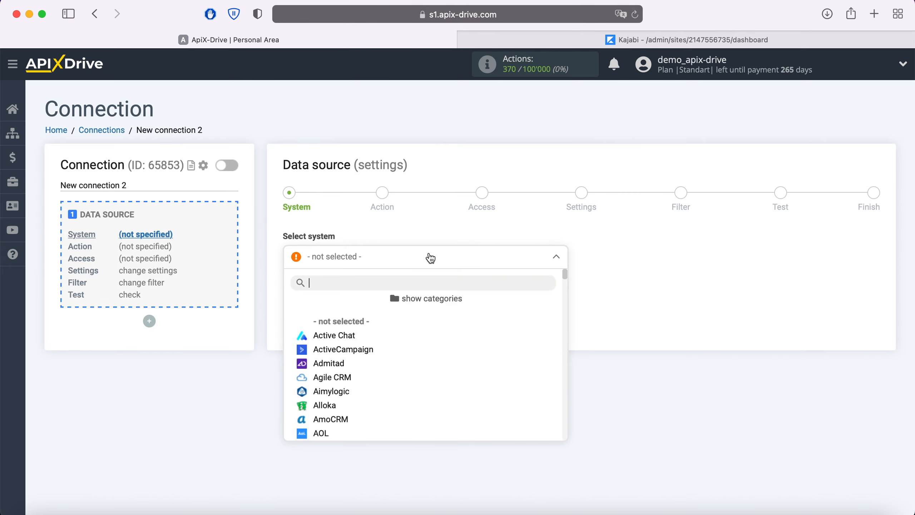
scroll(472, 394, "down", 20)
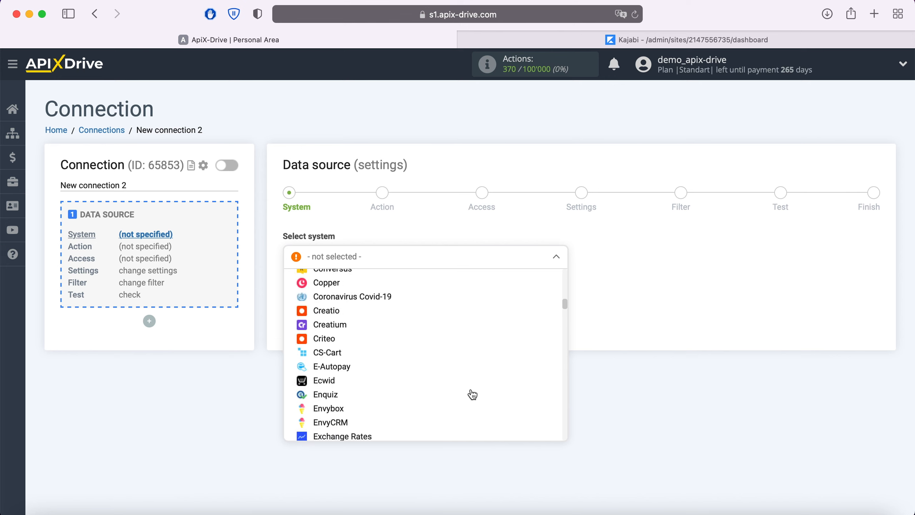
left_click(324, 277)
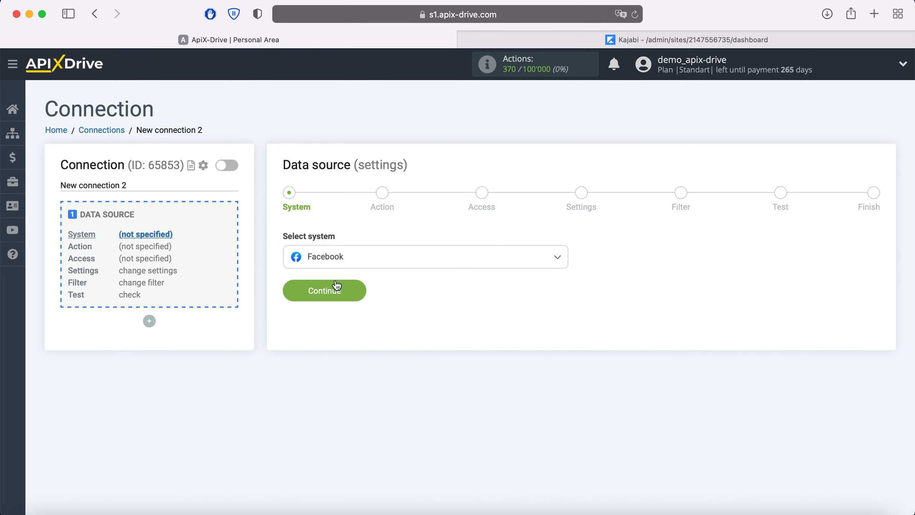
left_click(358, 292)
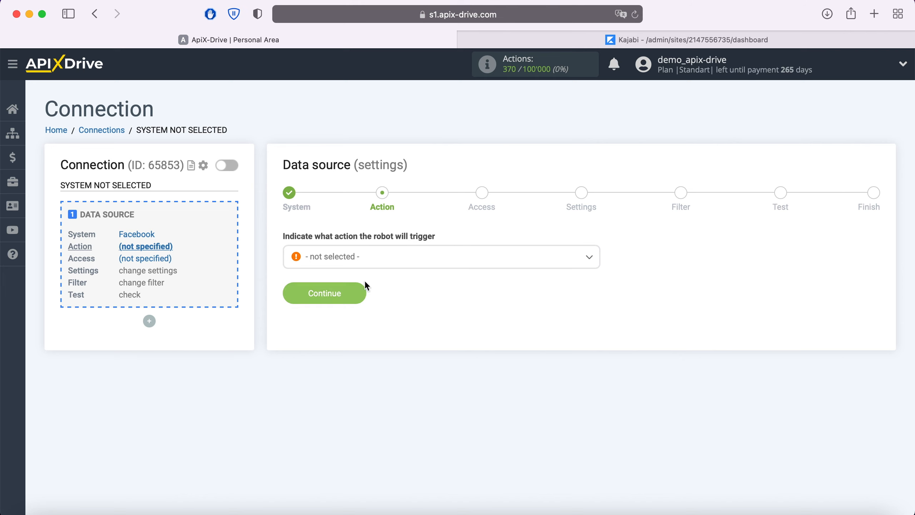
Step: Set the data source's trigger action to Get Leads (new)
left_click(384, 257)
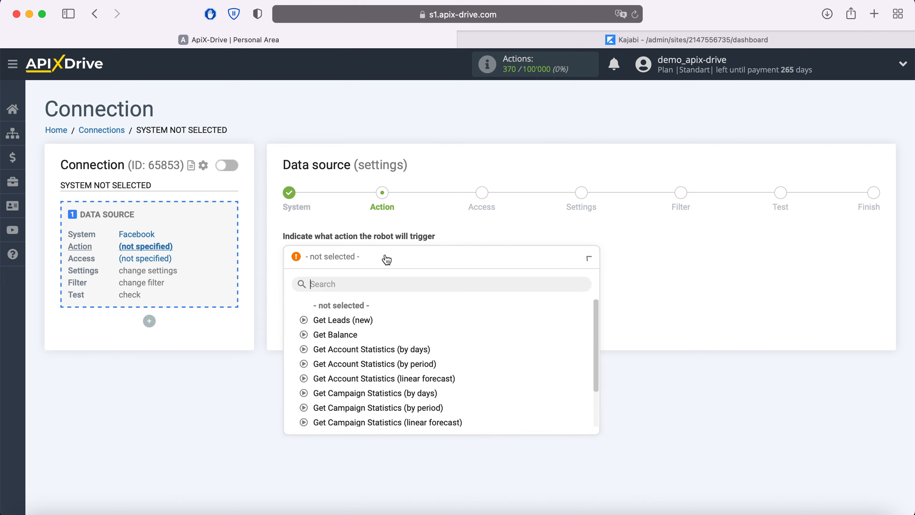
left_click(362, 326)
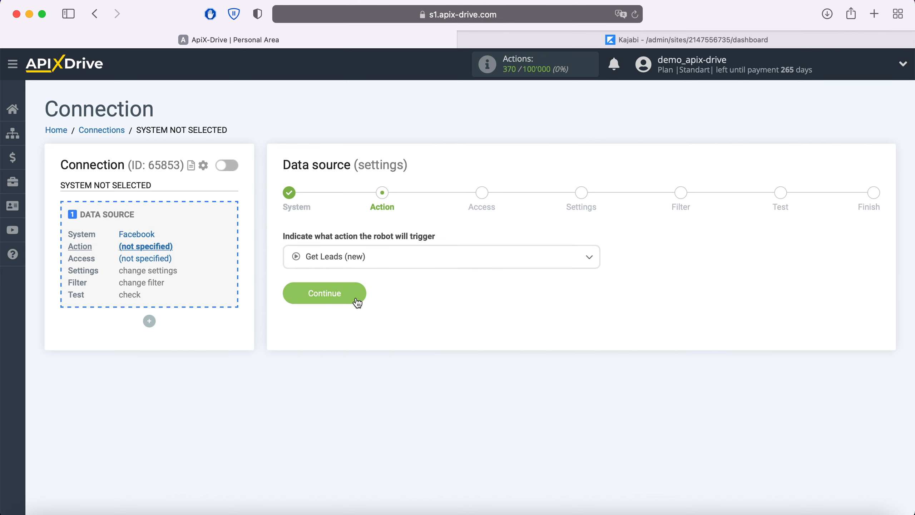
left_click(357, 298)
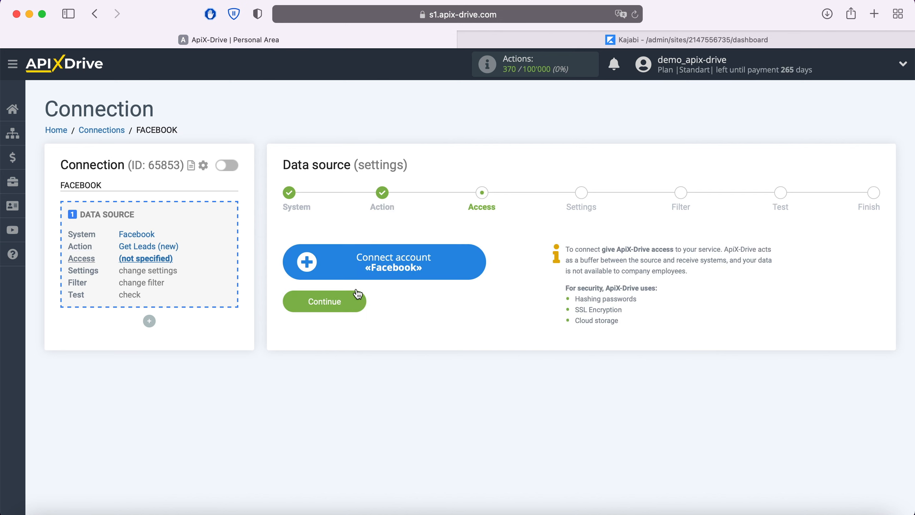
Step: Start connecting a Facebook account and log in with the saved account e-mail and password
left_click(468, 265)
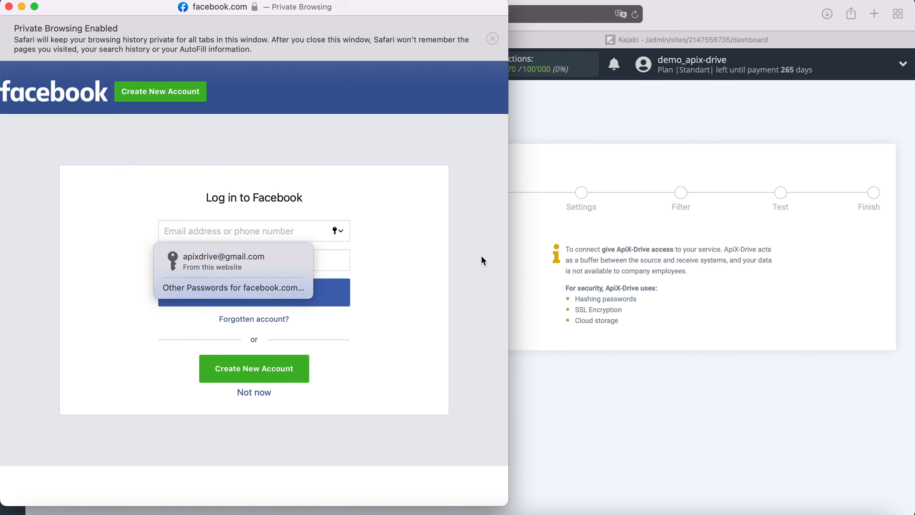
left_click(290, 259)
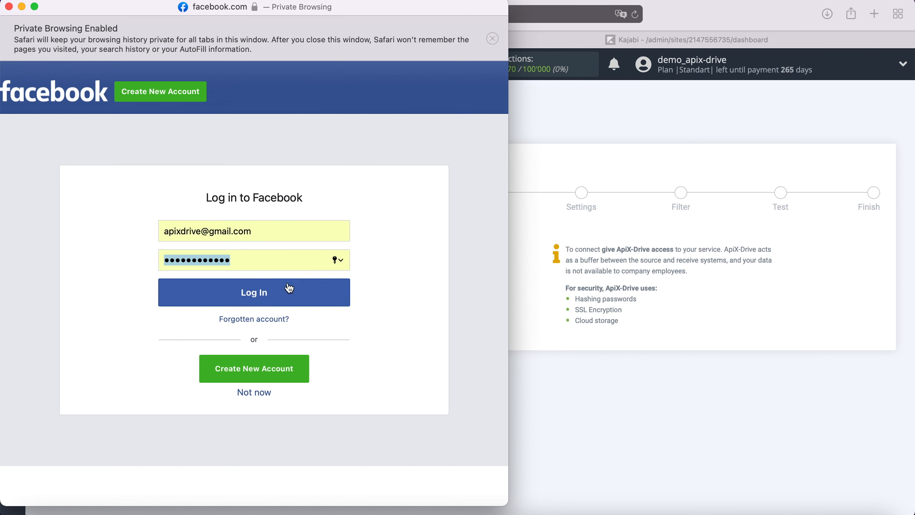
left_click(288, 294)
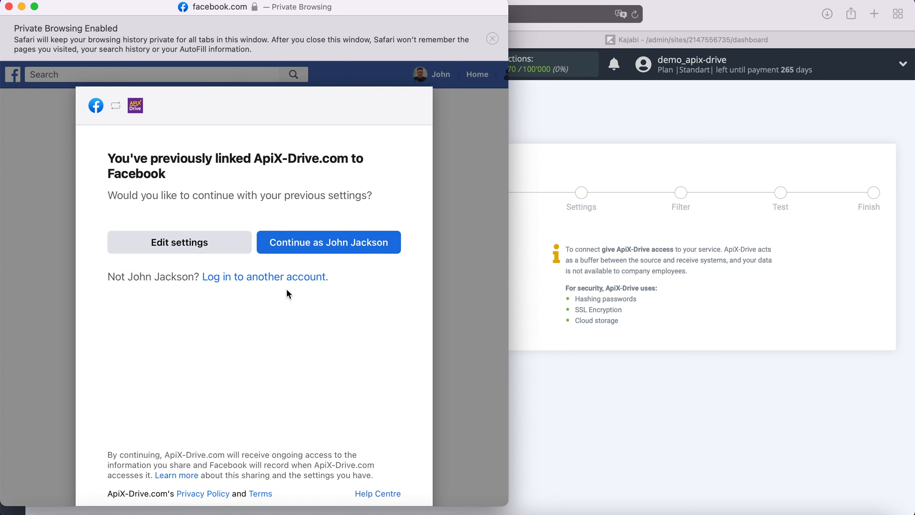
Step: Edit the Facebook link settings for ApiX-Drive.com, keeping all Pages selected and all permissions allowed, and finish the authorization
left_click(243, 248)
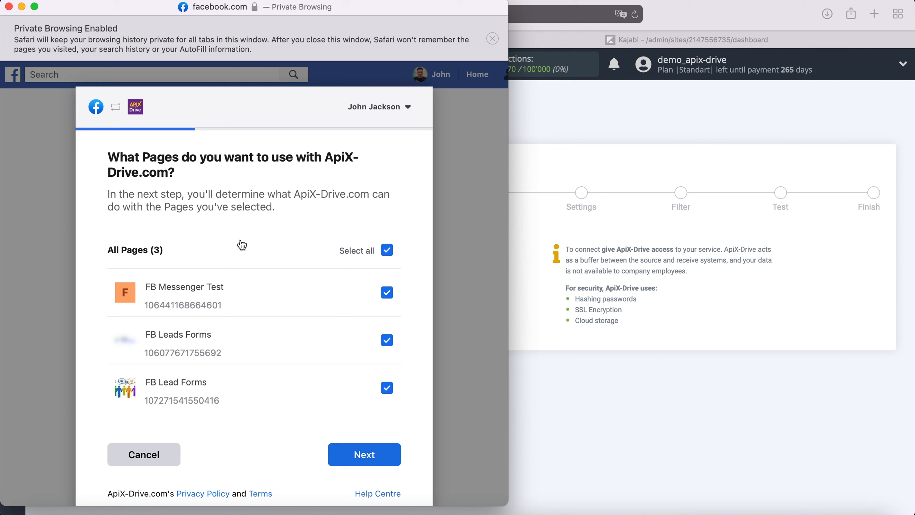
left_click(384, 453)
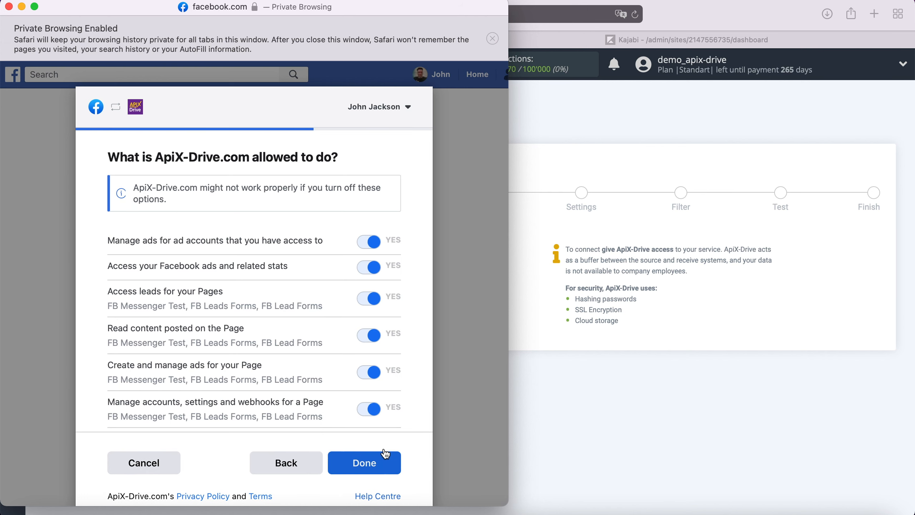
left_click(385, 455)
left_click(250, 266)
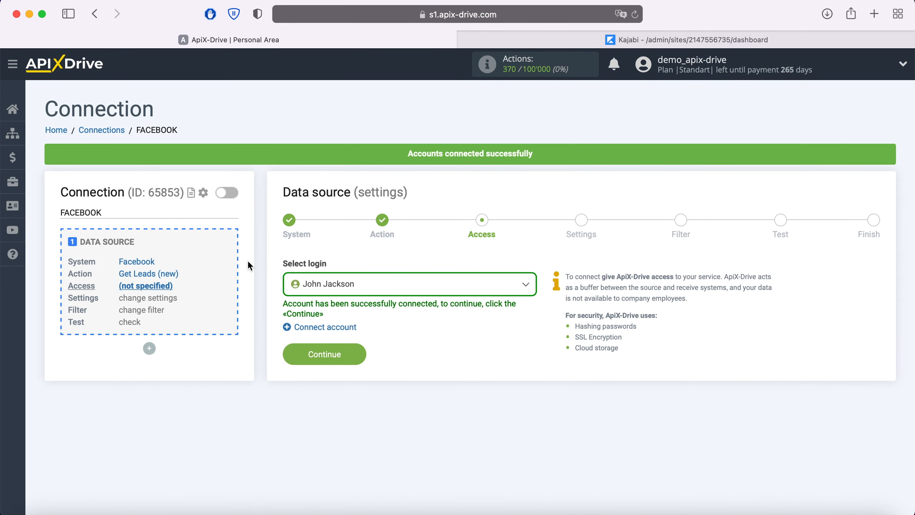
Step: Select the newly connected Facebook login as the access for the data source
left_click(515, 284)
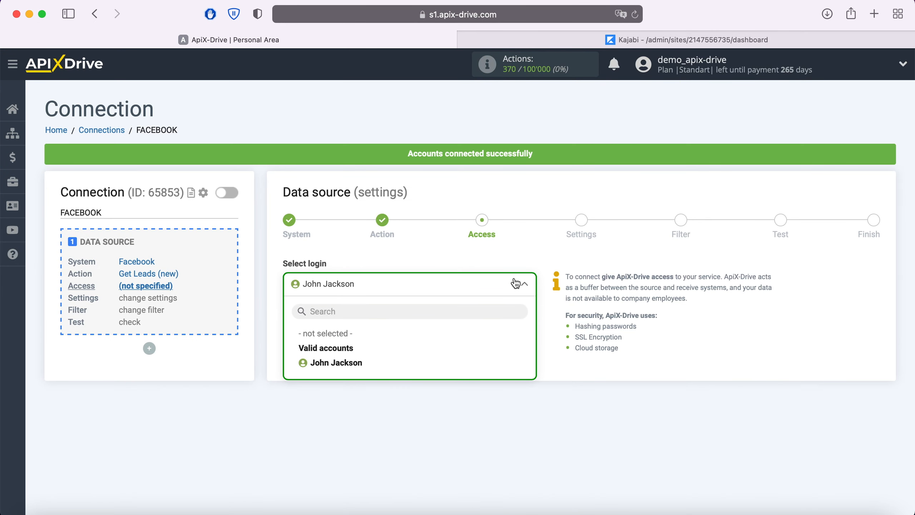
left_click(371, 361)
left_click(358, 354)
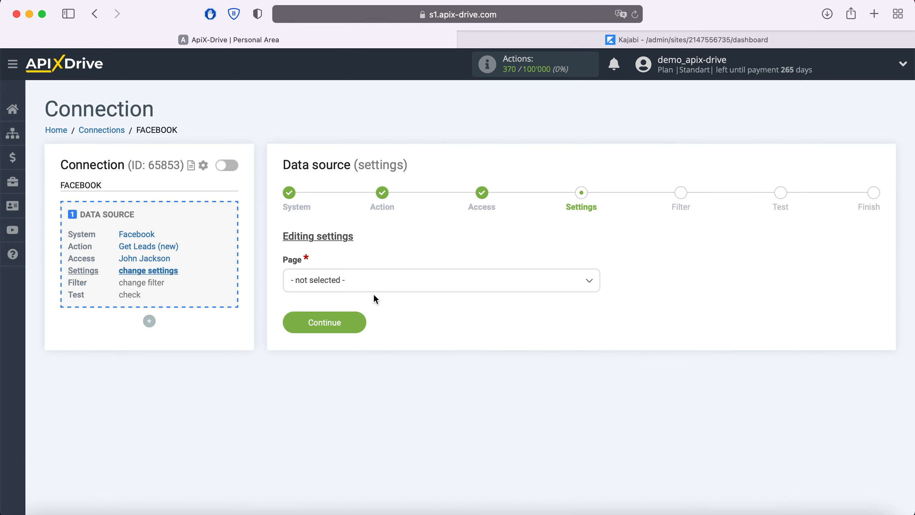
Step: Set the page to FB Leads Forms and the automatic form connection to "No, select forms individually", and save these source settings
left_click(376, 284)
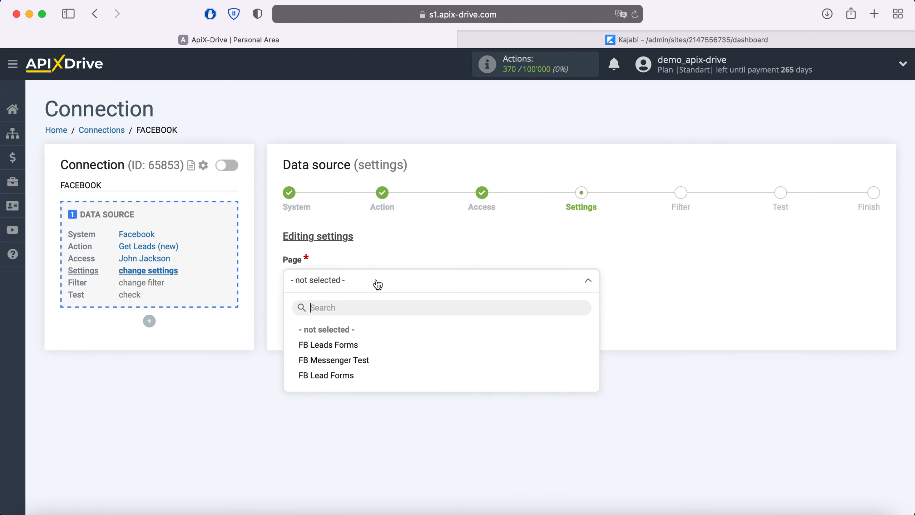
left_click(355, 343)
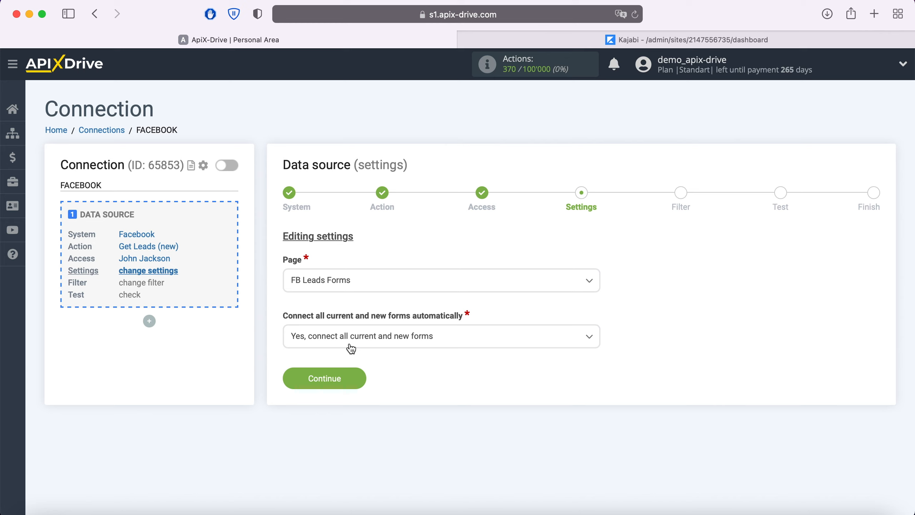
left_click(461, 340)
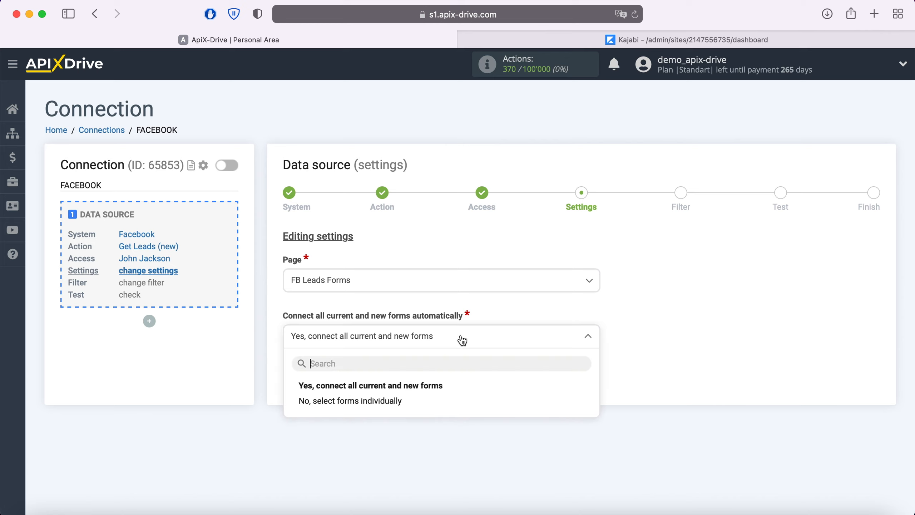
left_click(418, 408)
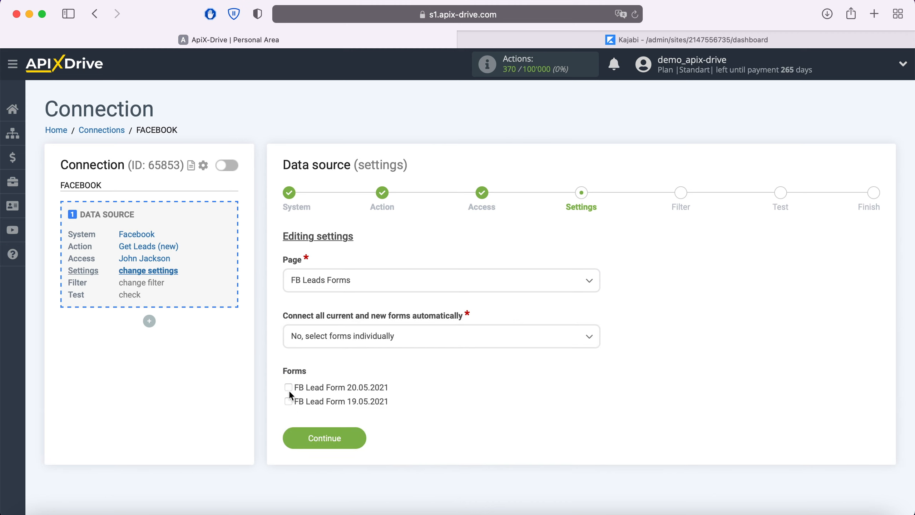
left_click(359, 437)
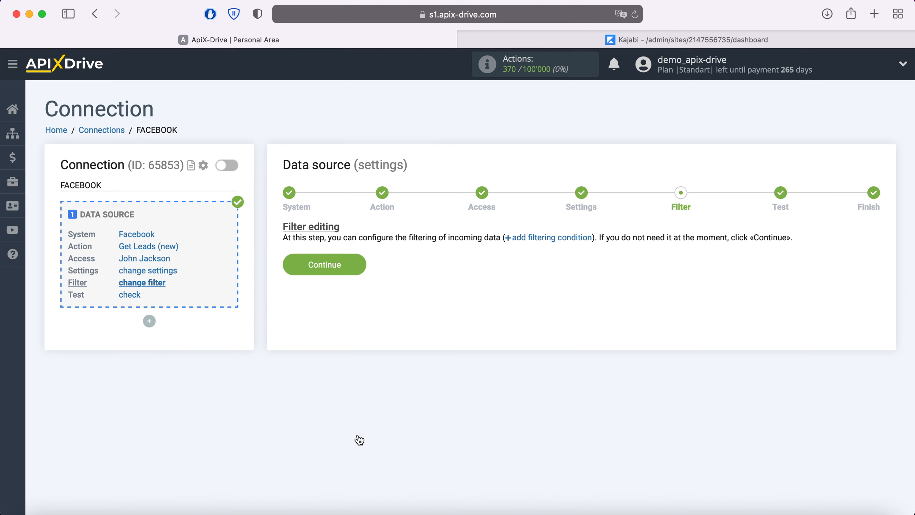
Step: Leave the data source without filter conditions and complete its setup after reviewing the Facebook test data
left_click(360, 267)
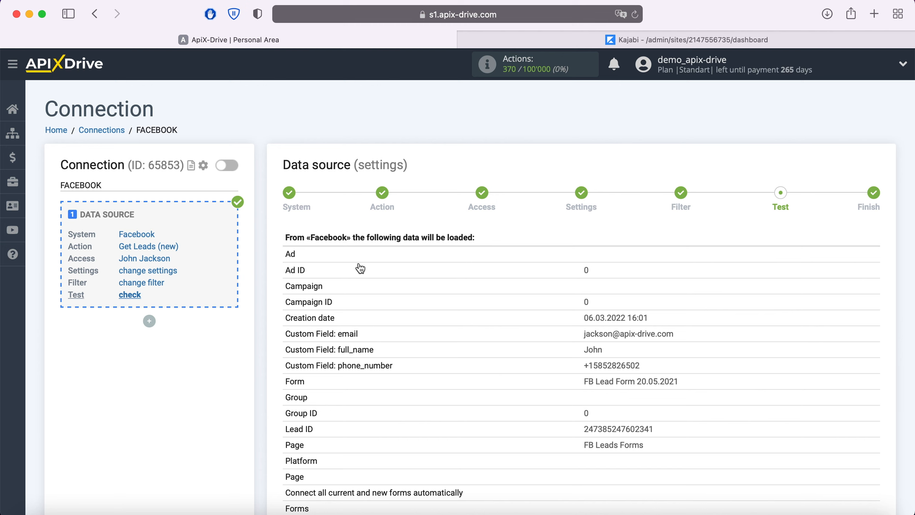
scroll(360, 268, "down", 3)
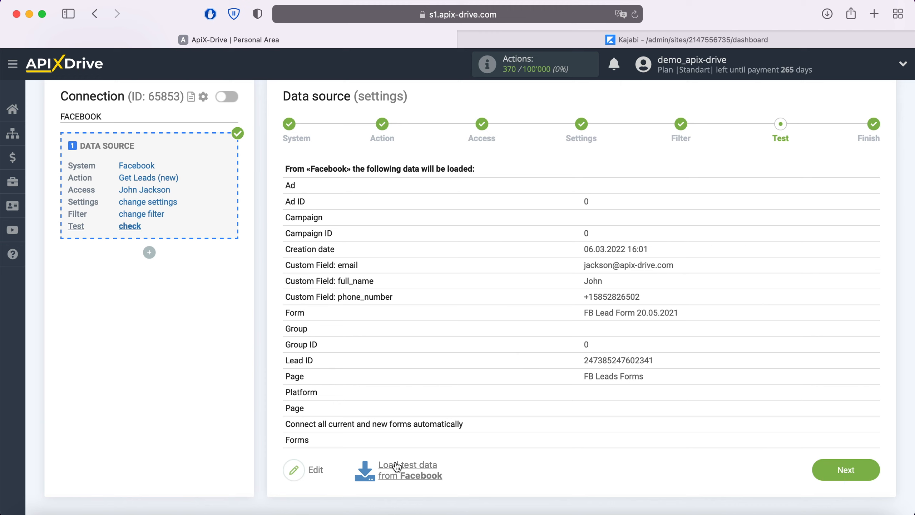
left_click(875, 472)
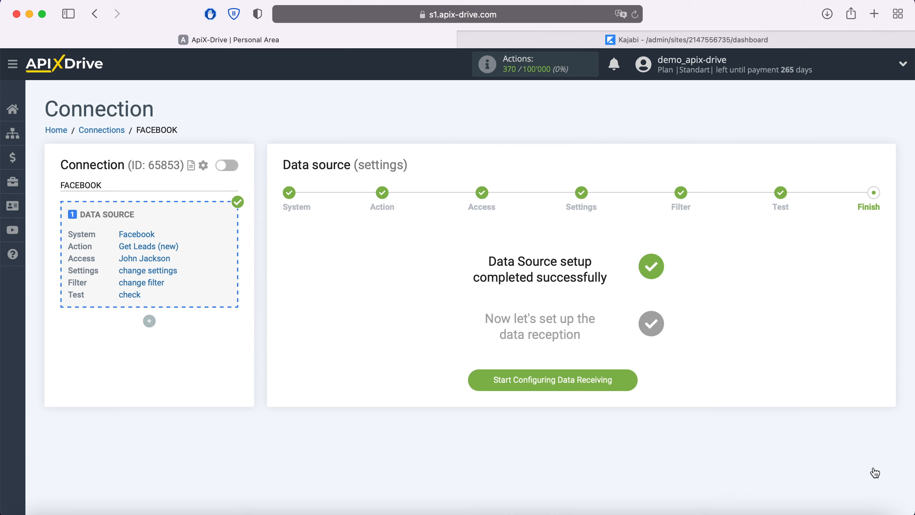
Step: Start configuring data receiving and set Kajabi as the data destination system
left_click(630, 380)
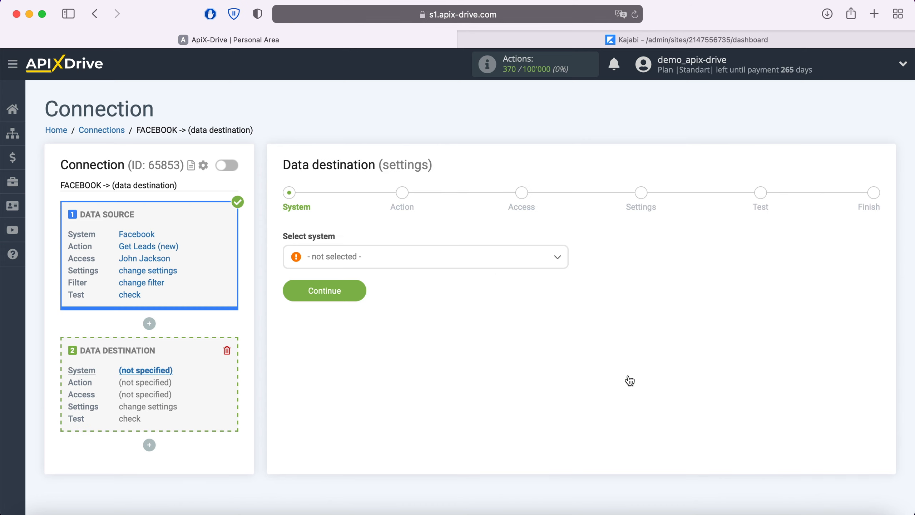
left_click(474, 264)
scroll(477, 337, "down", 15)
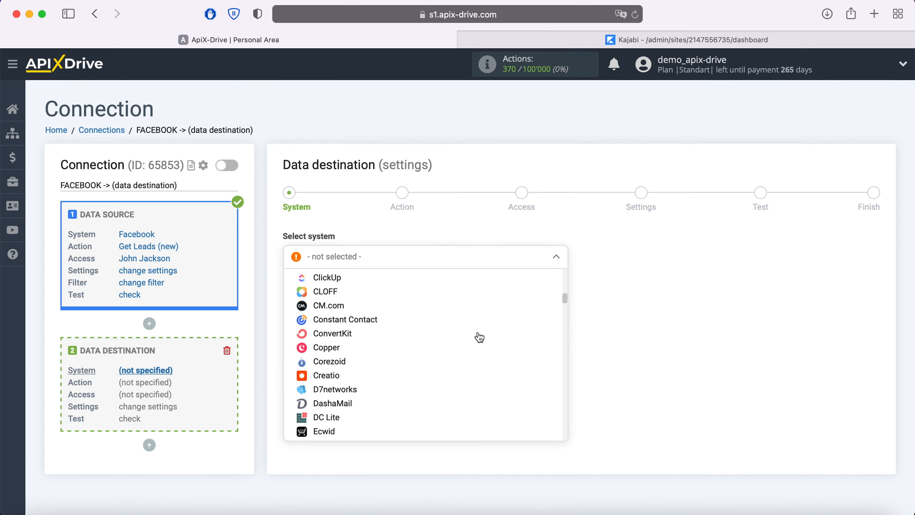
scroll(479, 337, "down", 15)
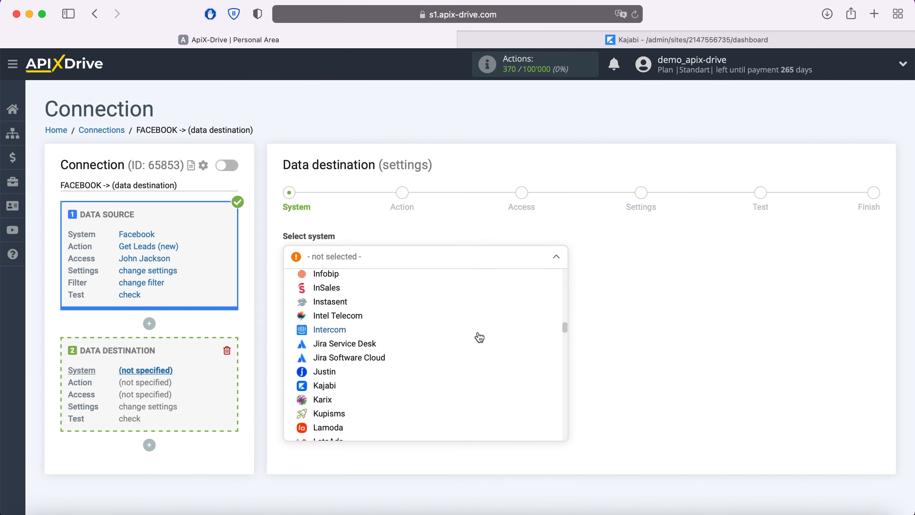
left_click(324, 387)
left_click(358, 292)
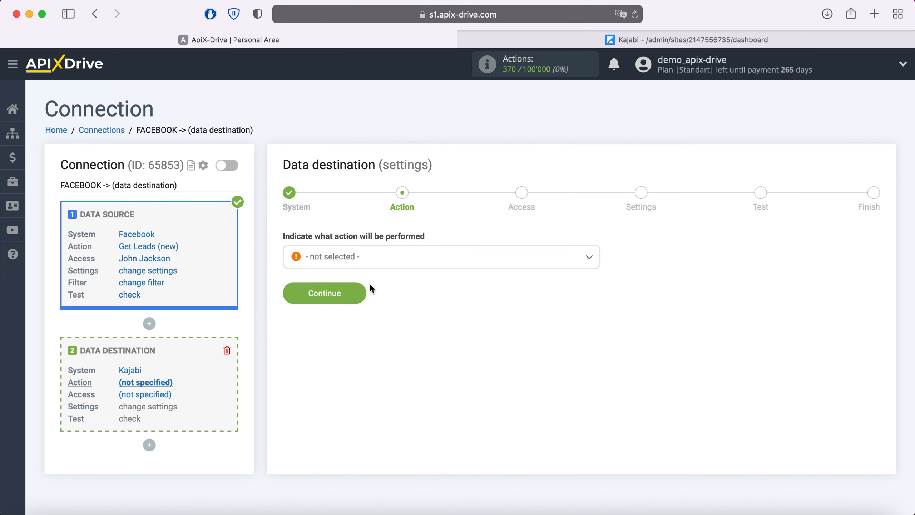
Step: Set the action performed in the Kajabi data destination to Send Data
left_click(385, 258)
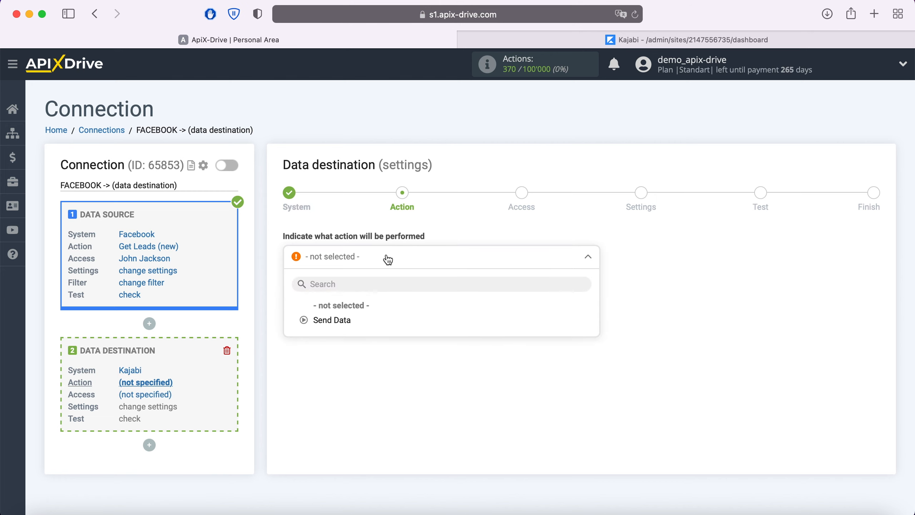
left_click(336, 319)
left_click(357, 298)
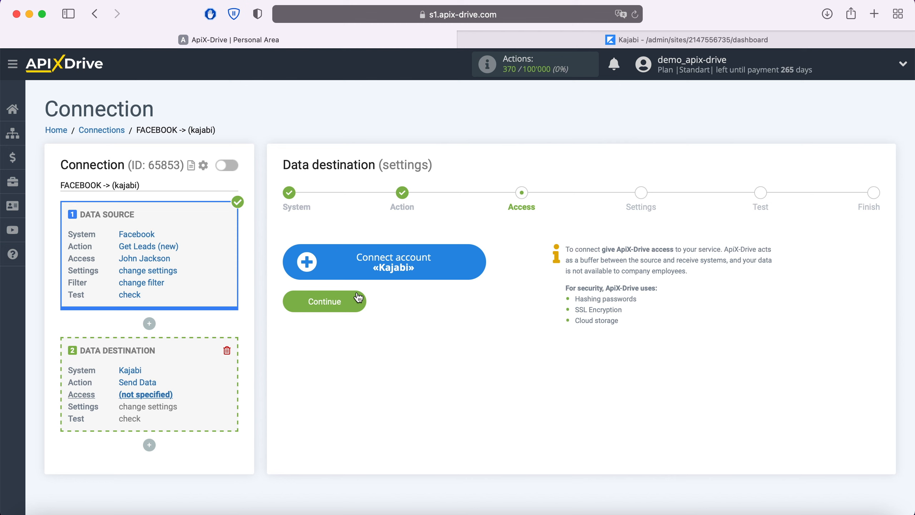
Step: Start connecting a Kajabi account, switch to Kajabi, and copy the Facebook_Test offer's inbound webhook activation URL
left_click(470, 268)
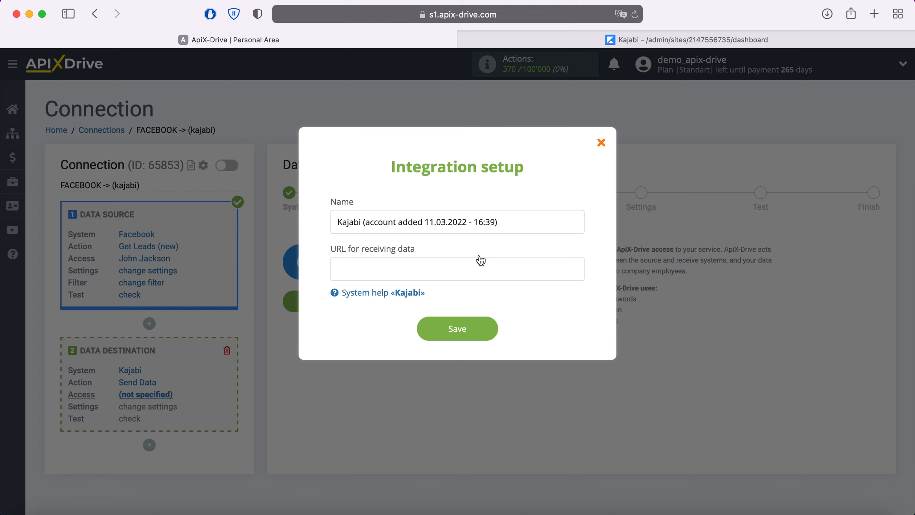
left_click(609, 42)
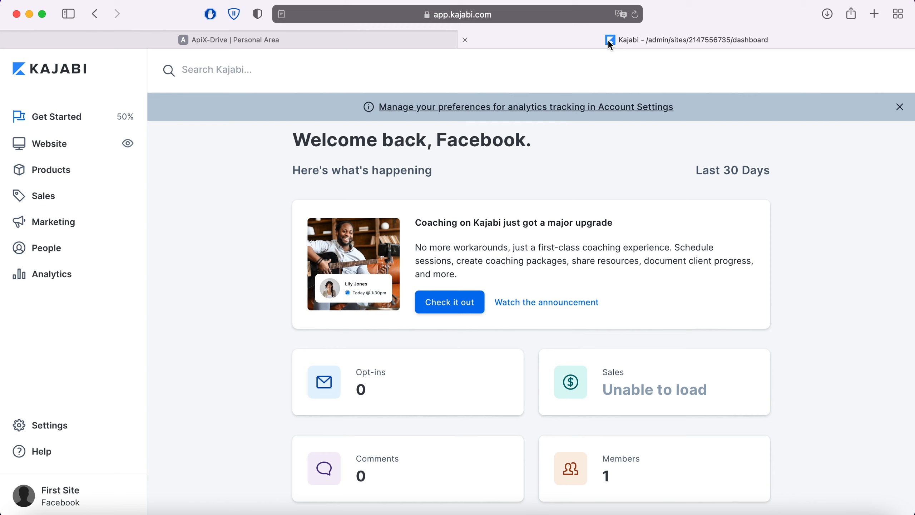
left_click(41, 203)
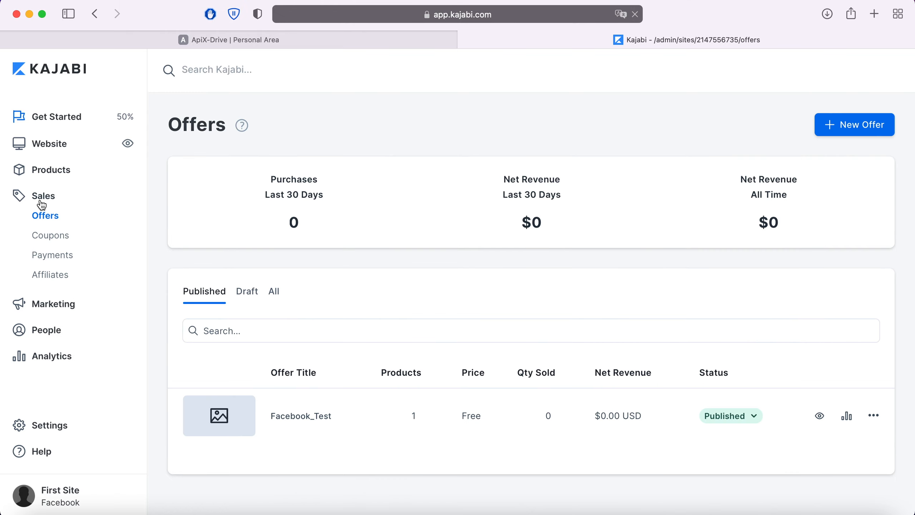
left_click(302, 422)
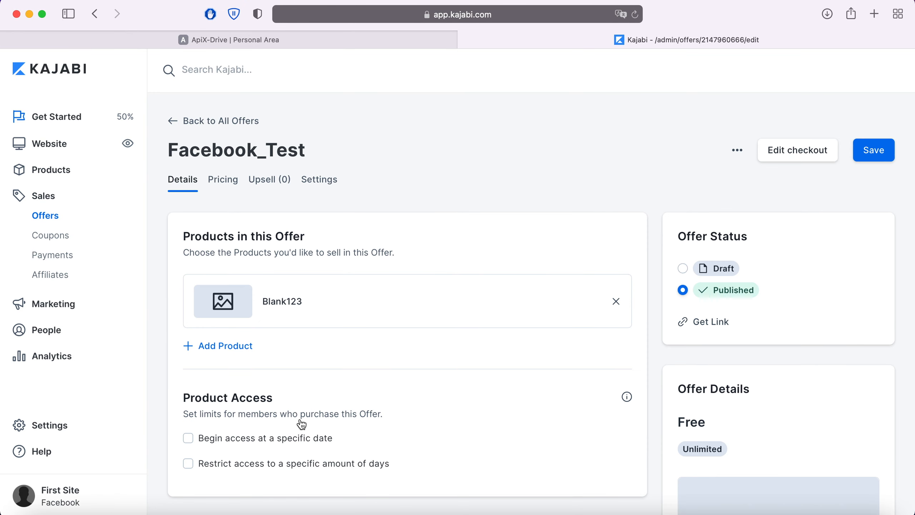
left_click(737, 150)
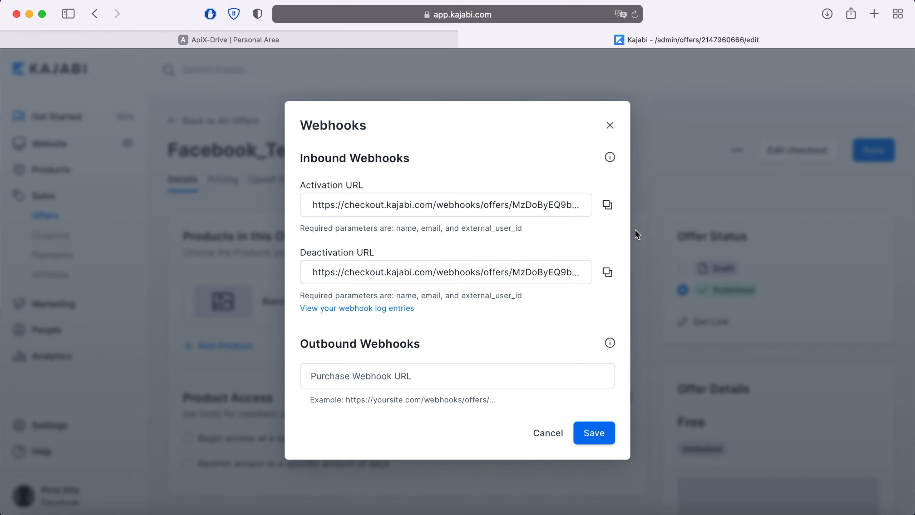
left_click(607, 204)
Step: Back in ApiX-Drive, paste the copied activation URL as the URL for receiving data and save the integration
left_click(249, 41)
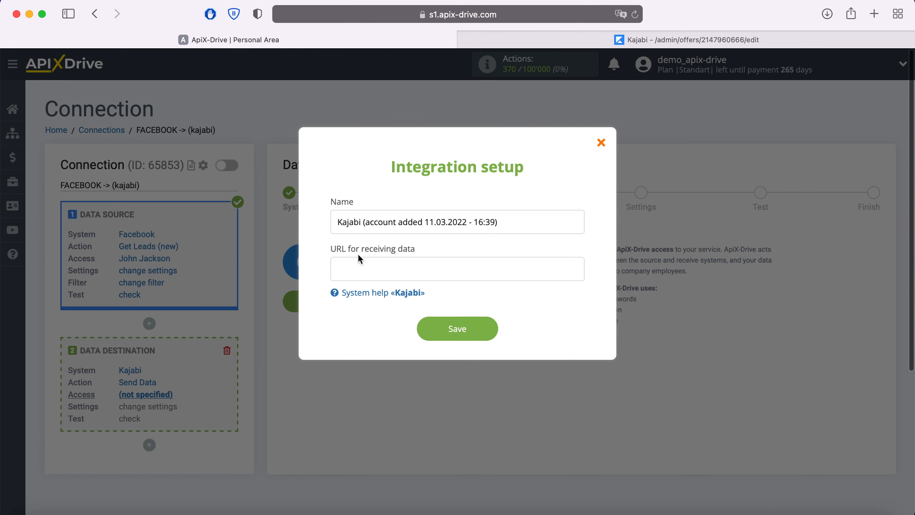
right_click(364, 263)
left_click(385, 299)
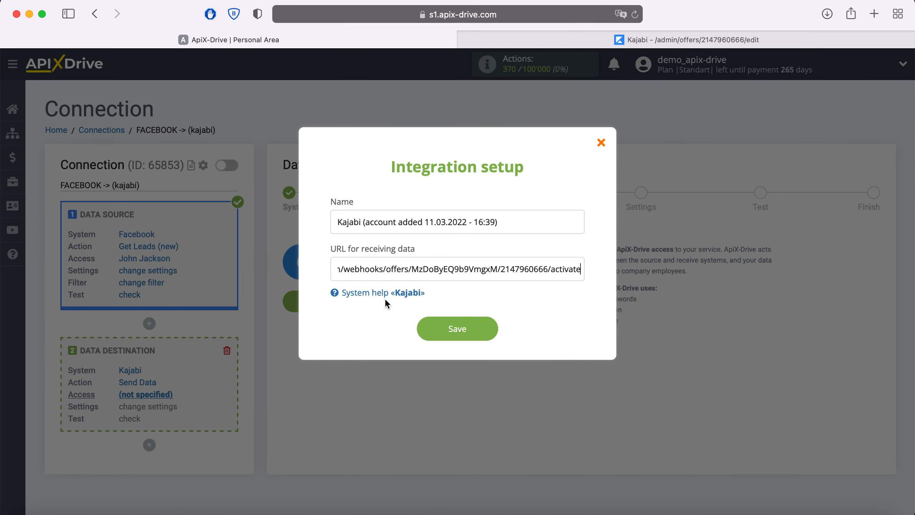
left_click(487, 330)
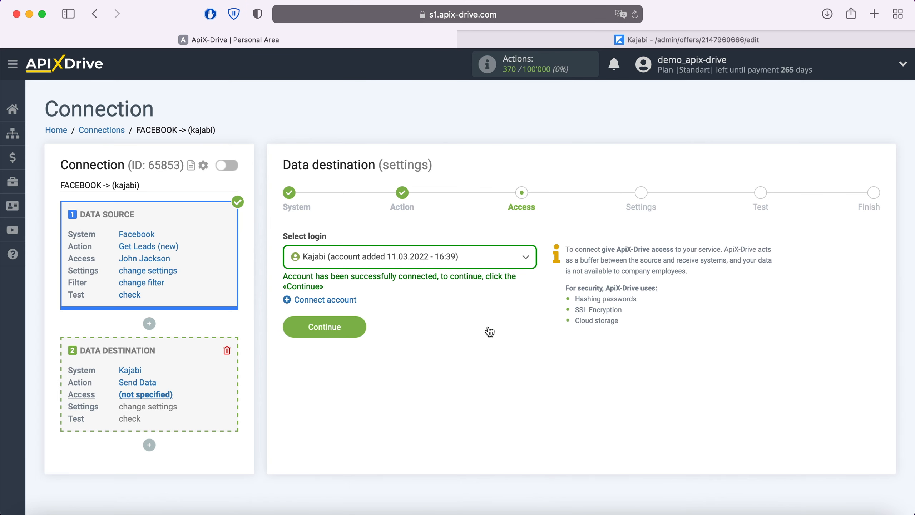
Step: Use the newly added Kajabi account for the data destination's access and set the send type to POST
left_click(510, 263)
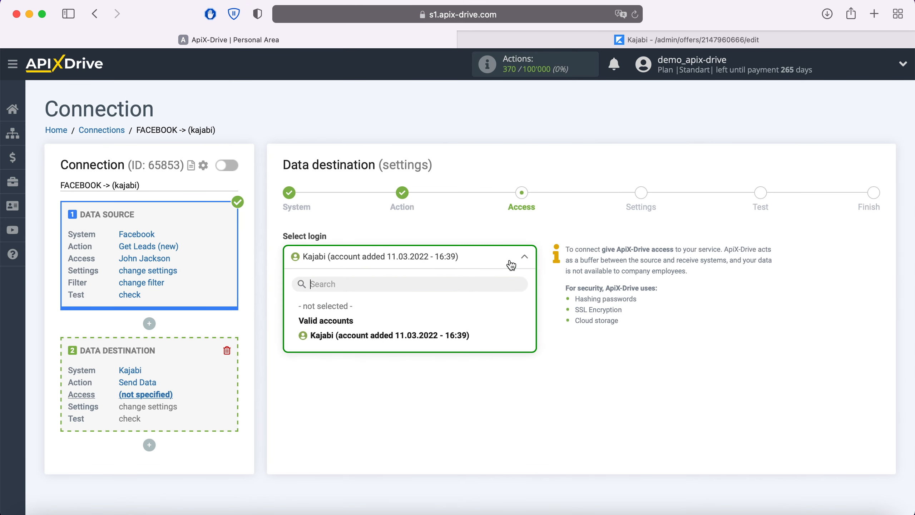
left_click(453, 336)
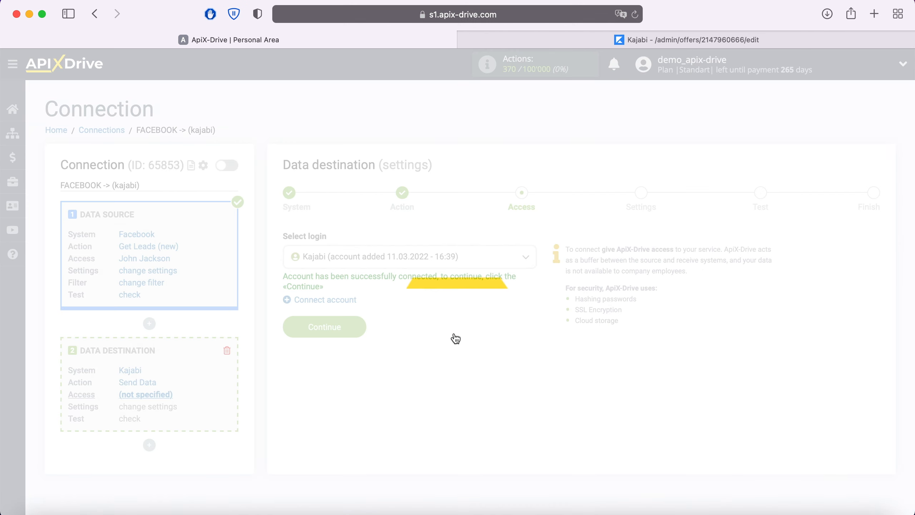
left_click(355, 329)
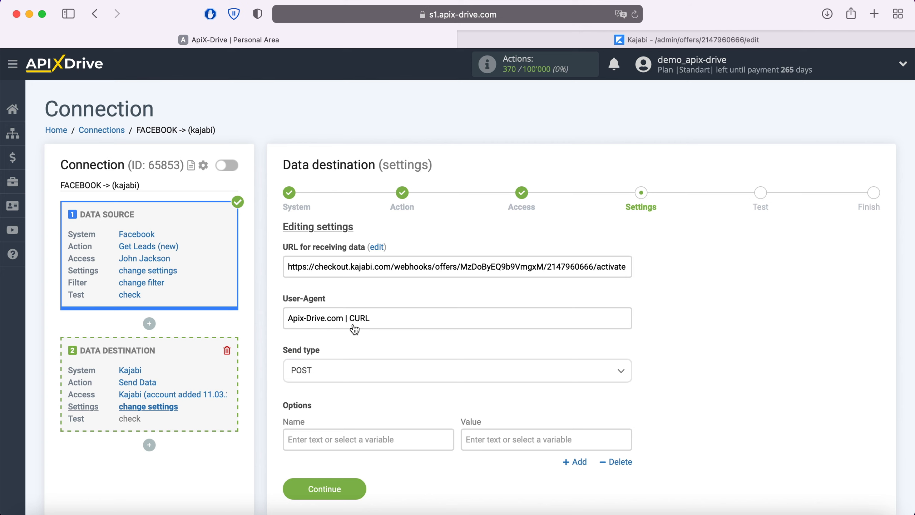
left_click(336, 370)
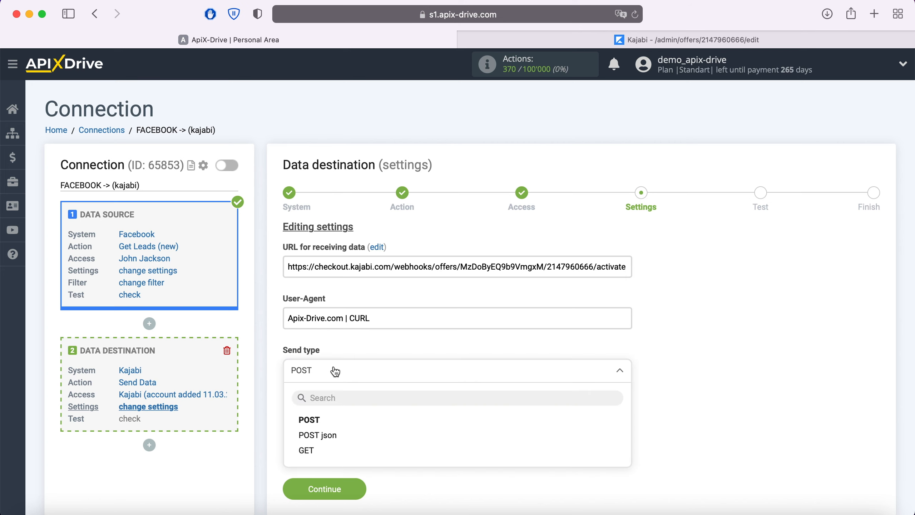
left_click(309, 420)
Step: Fill the first destination option with the name "name" and the Facebook variable Custom Field: full_name as its value
scroll(409, 353, "down", 2)
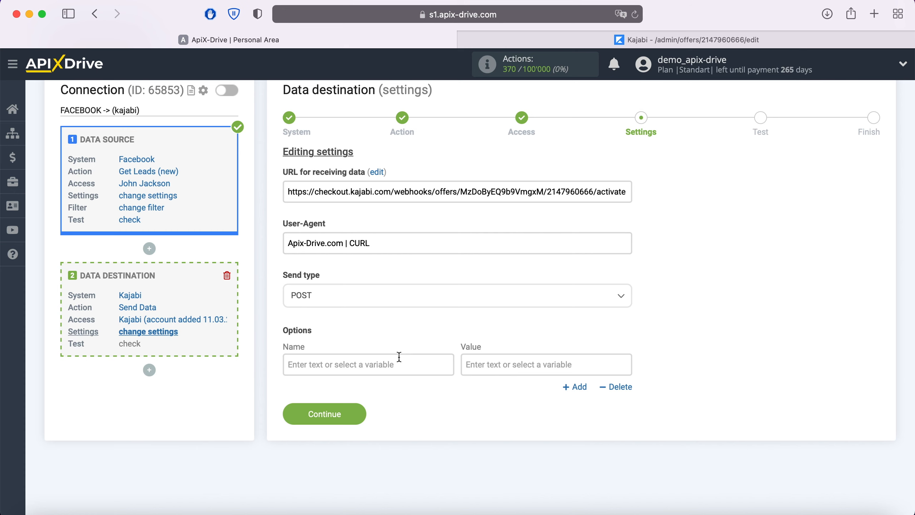
left_click(396, 364)
scroll(396, 364, "down", 5)
type("name")
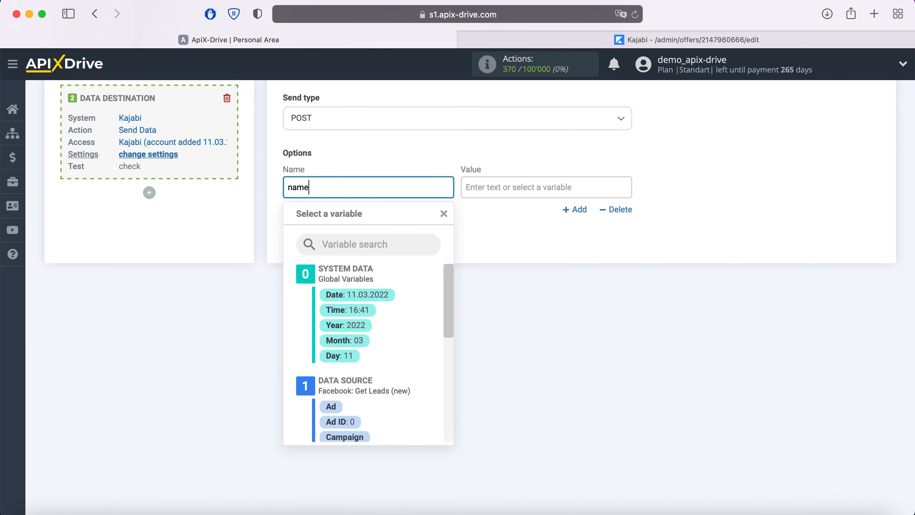
left_click(529, 189)
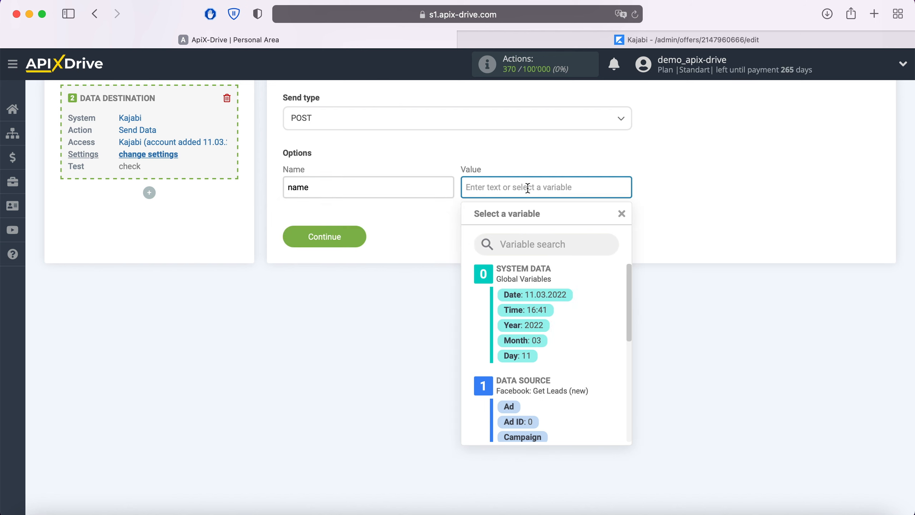
scroll(598, 316, "down", 3)
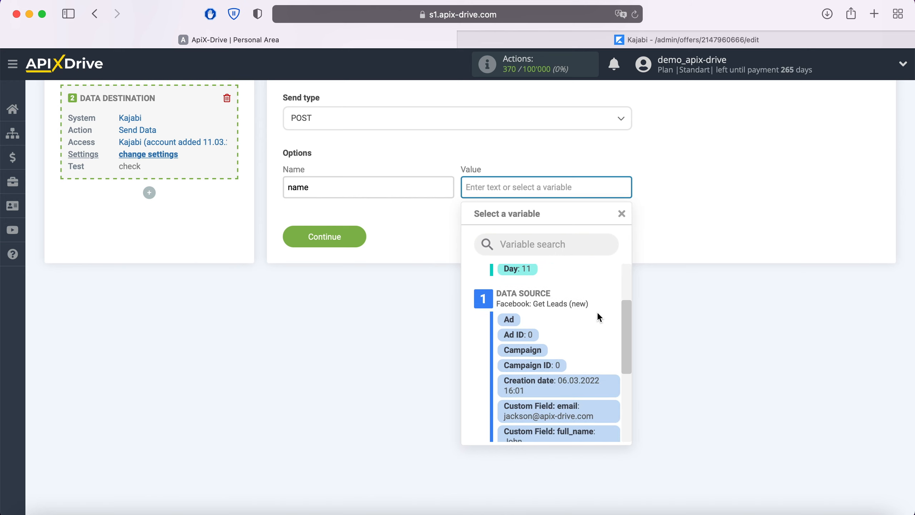
scroll(598, 316, "down", 2)
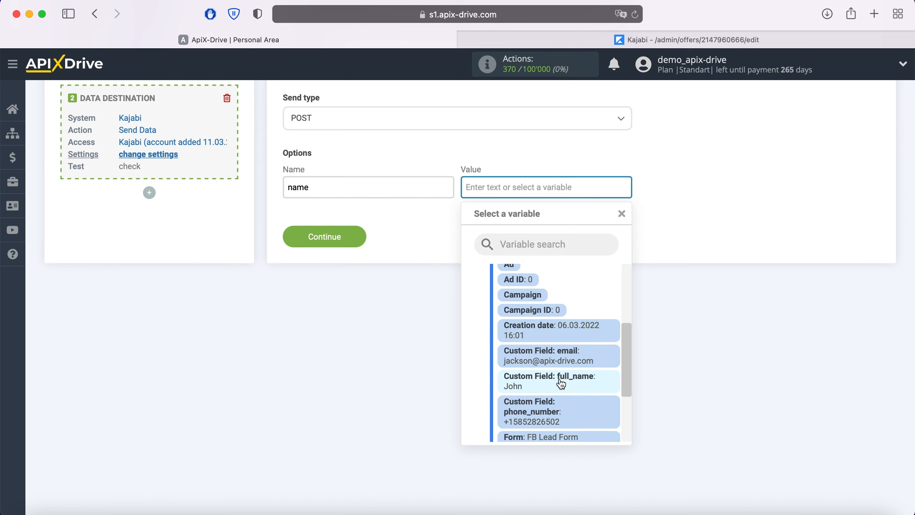
left_click(560, 380)
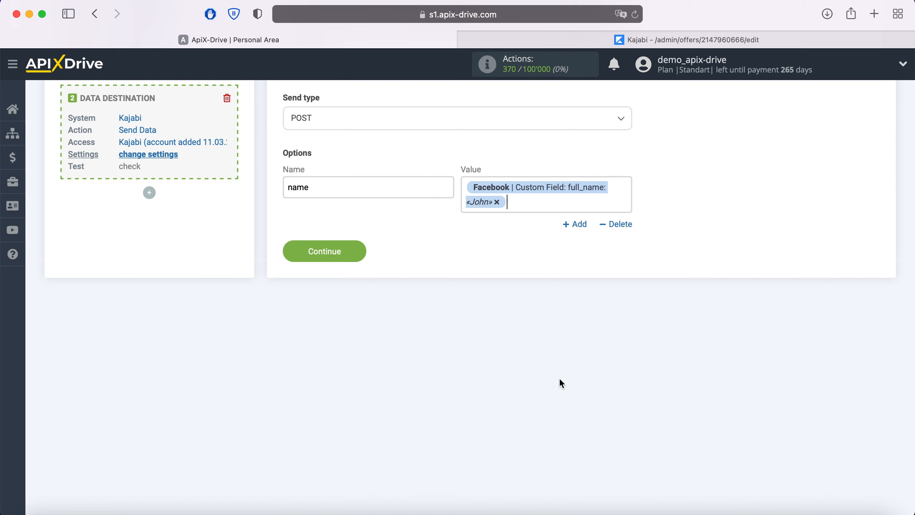
Step: Add a second option named "email" with the Facebook variable Custom Field: email as its value
left_click(576, 224)
left_click(374, 245)
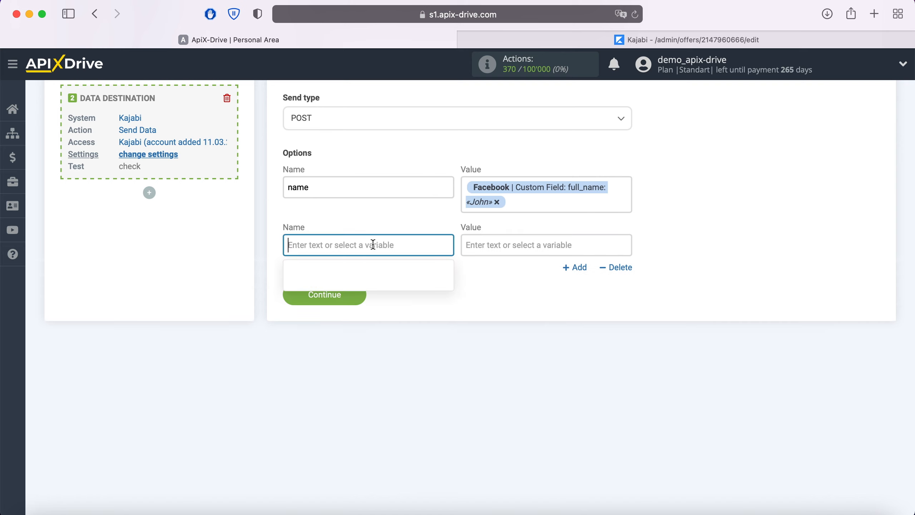
type("email")
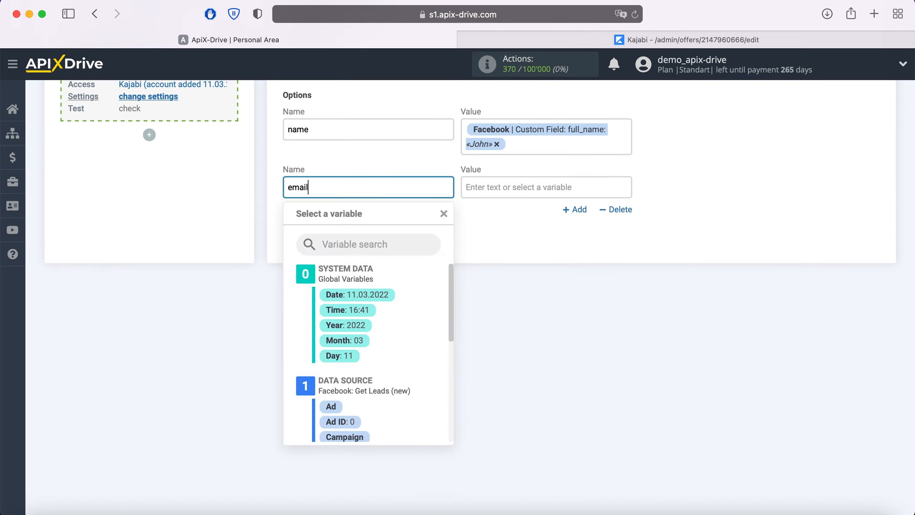
left_click(500, 187)
scroll(581, 329, "down", 5)
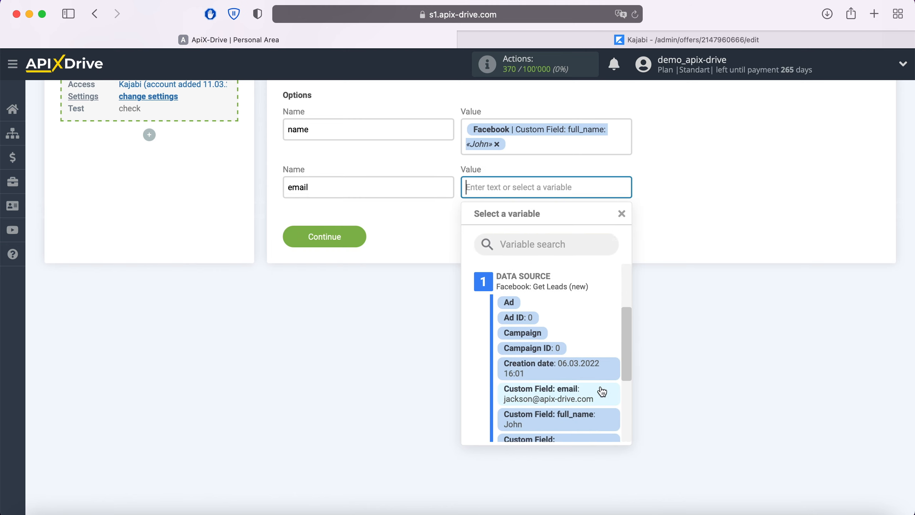
left_click(600, 391)
Step: Add a third option named "External_User_ID" with the Facebook variable Lead ID as its value, and submit the destination settings
left_click(576, 223)
left_click(393, 243)
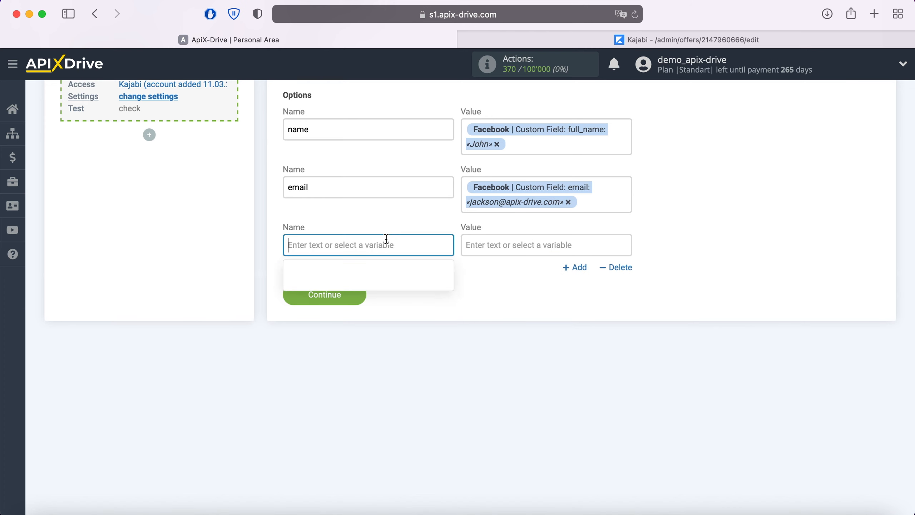
type("External_User_ID")
left_click(511, 188)
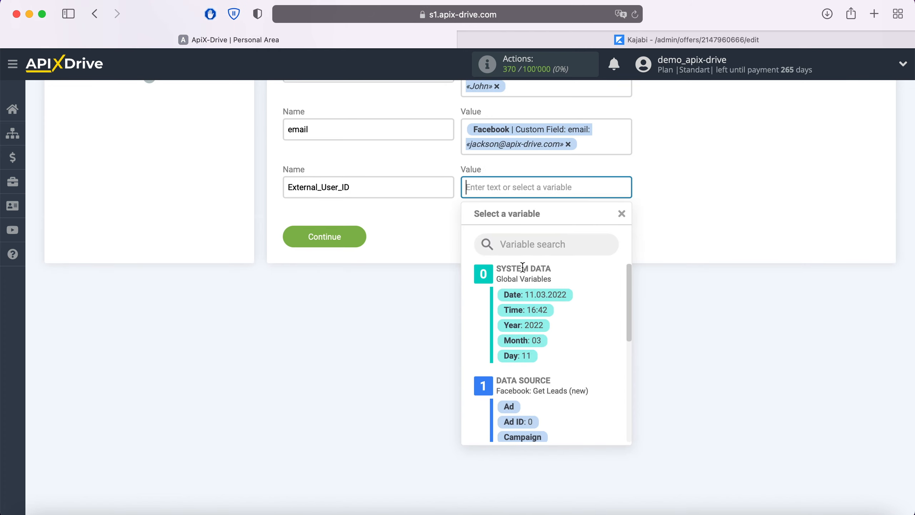
scroll(586, 328, "down", 5)
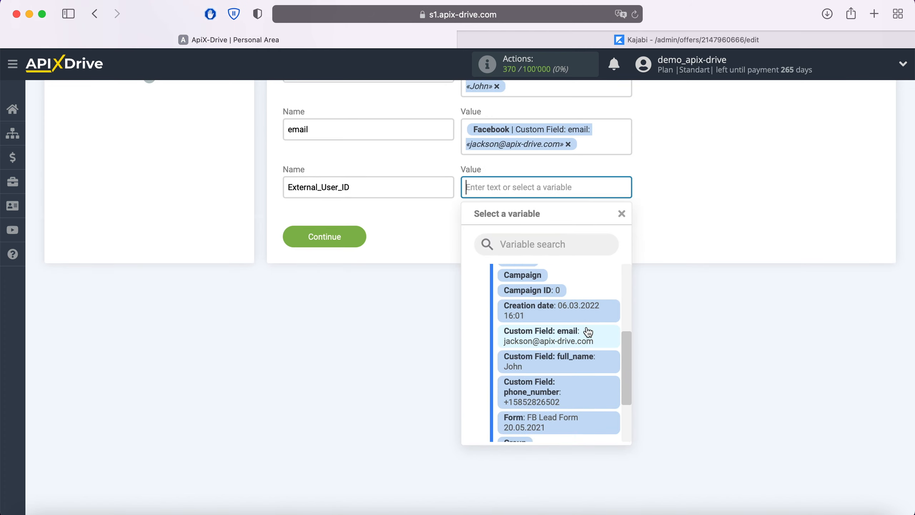
scroll(587, 331, "down", 1)
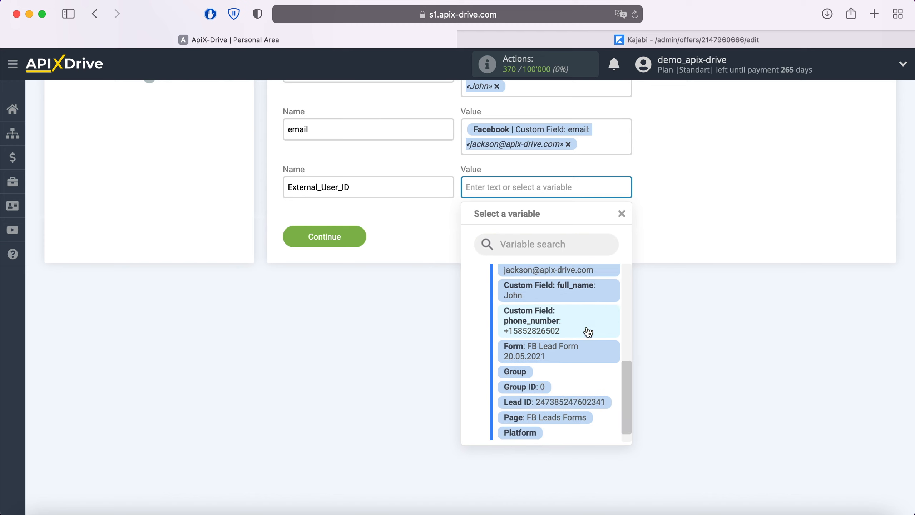
left_click(596, 402)
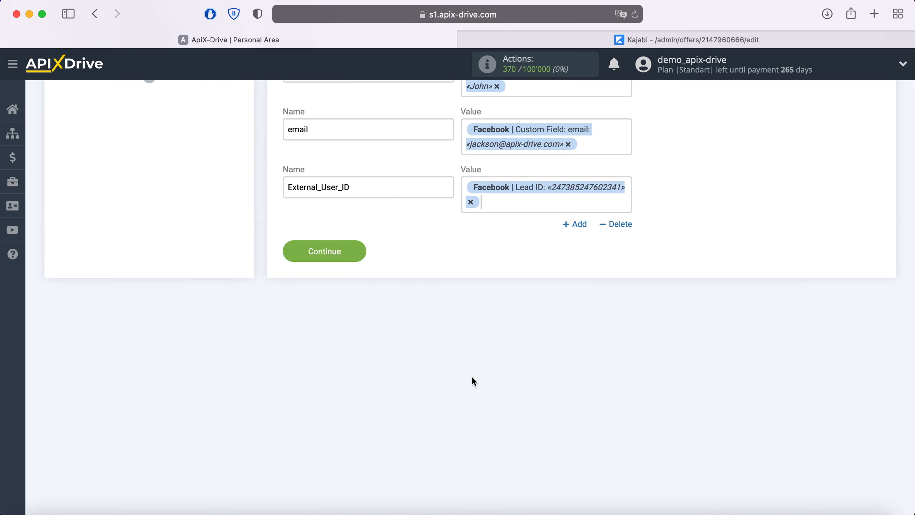
left_click(356, 258)
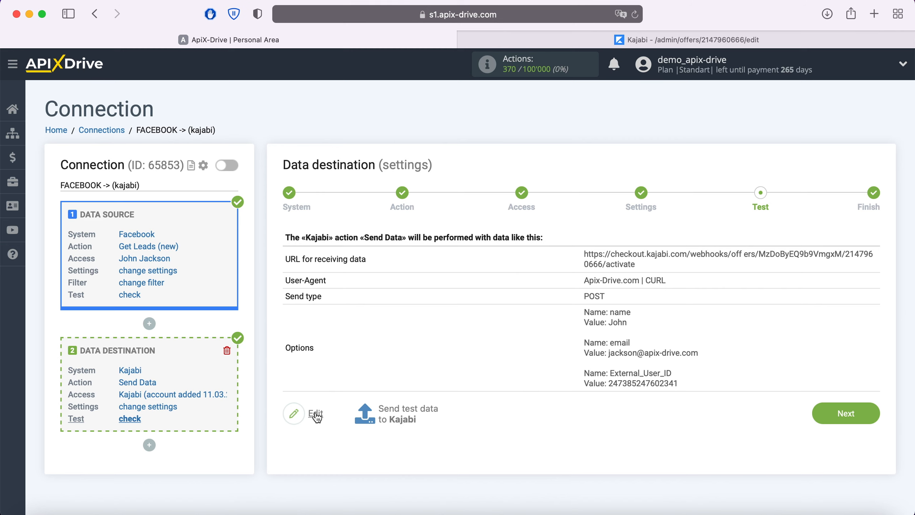
Step: Send test data to Kajabi, switch to Kajabi, and open the newest contact in the people list to check it
left_click(408, 414)
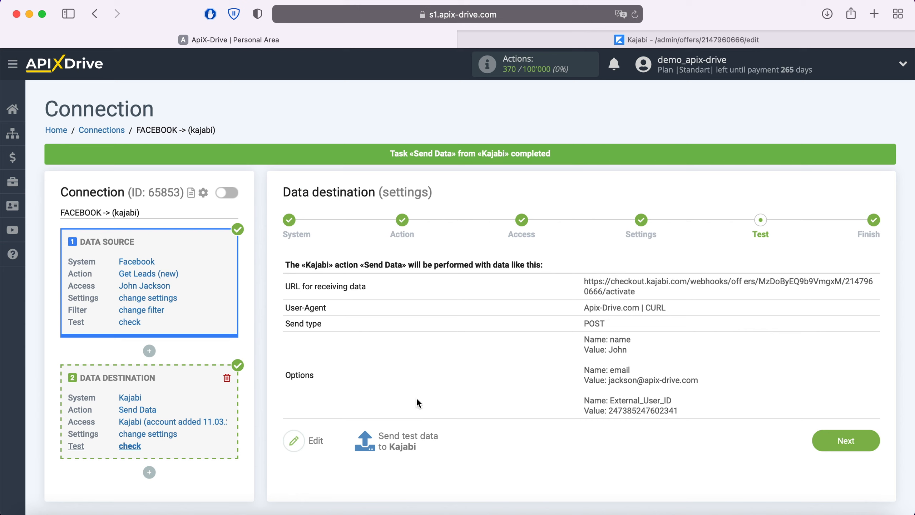
left_click(609, 38)
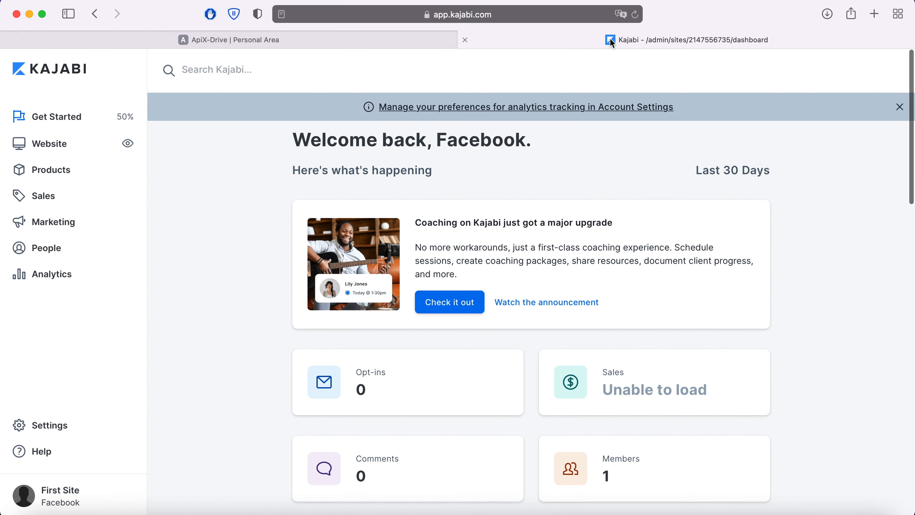
left_click(35, 249)
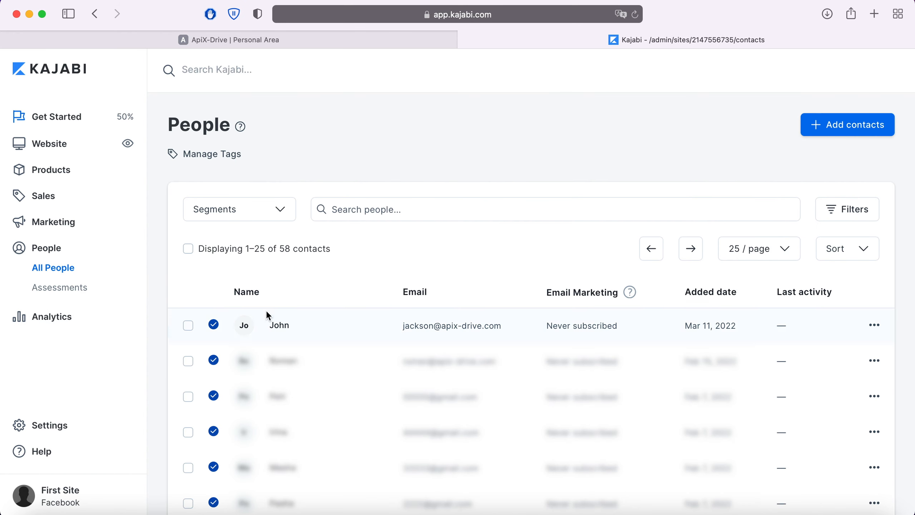
left_click(280, 324)
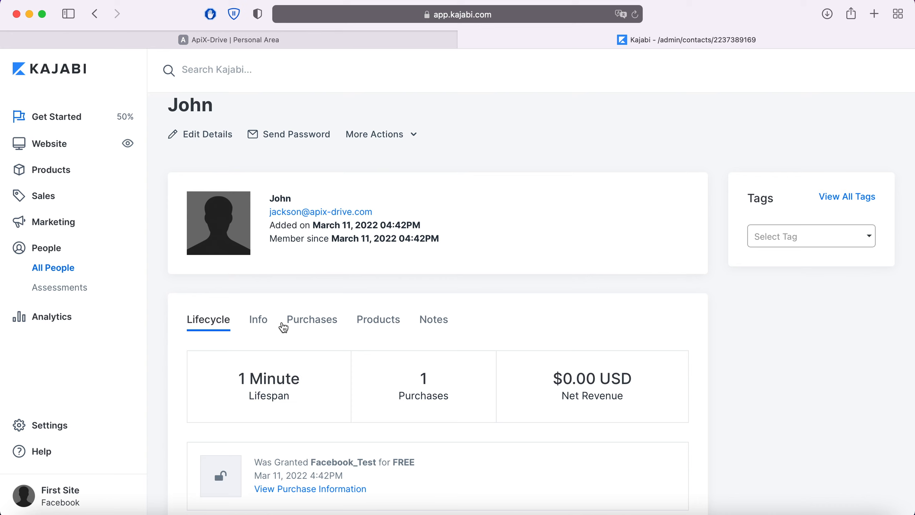
Step: Back in ApiX-Drive, complete the data destination setup and enable auto-update for the connection
left_click(255, 41)
left_click(872, 440)
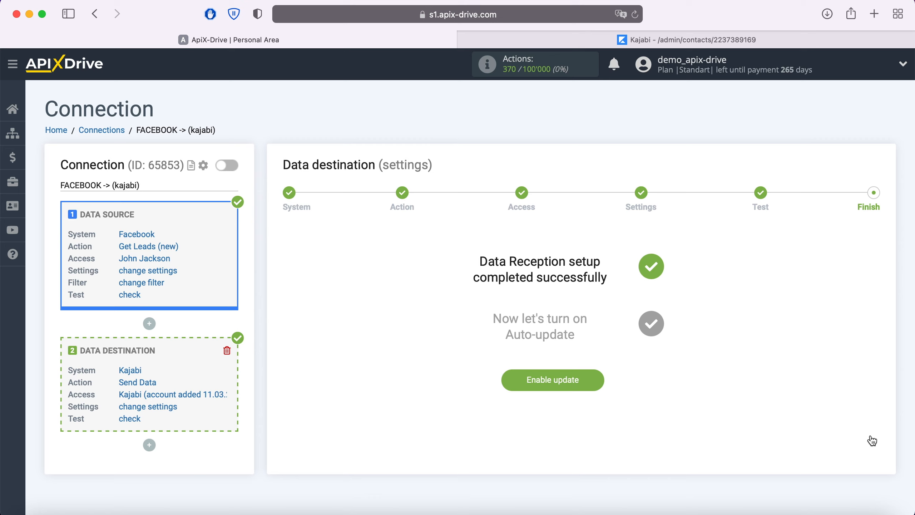
left_click(591, 380)
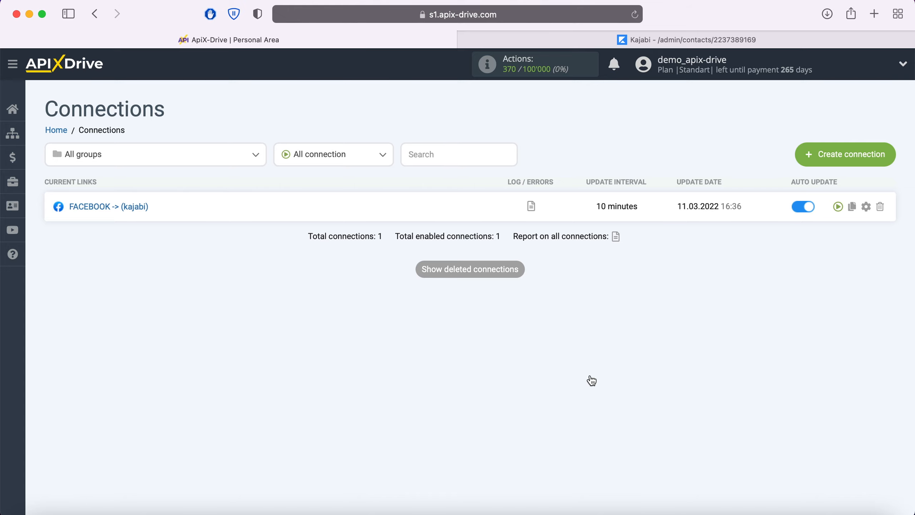
Step: Set the update interval of the FACEBOOK -> (kajabi) connection to 5 minutes and save its setup
left_click(866, 206)
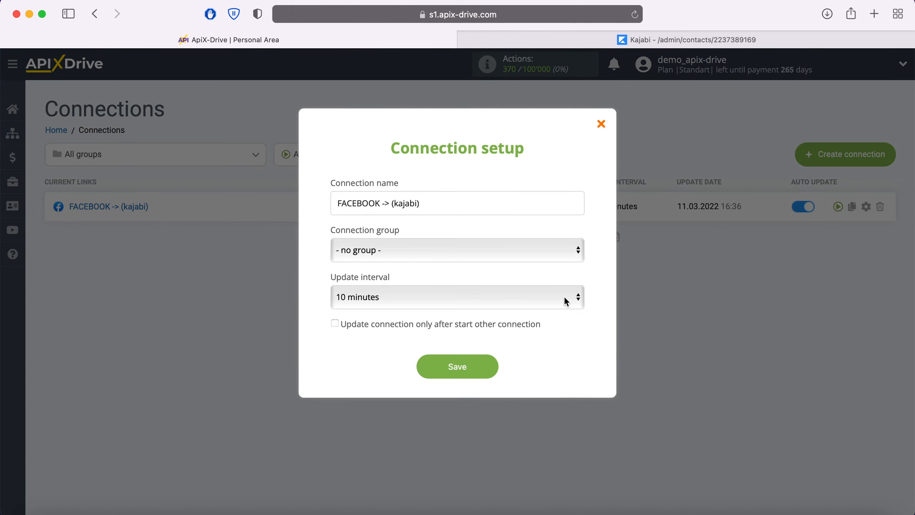
left_click(566, 302)
left_click(499, 282)
left_click(490, 372)
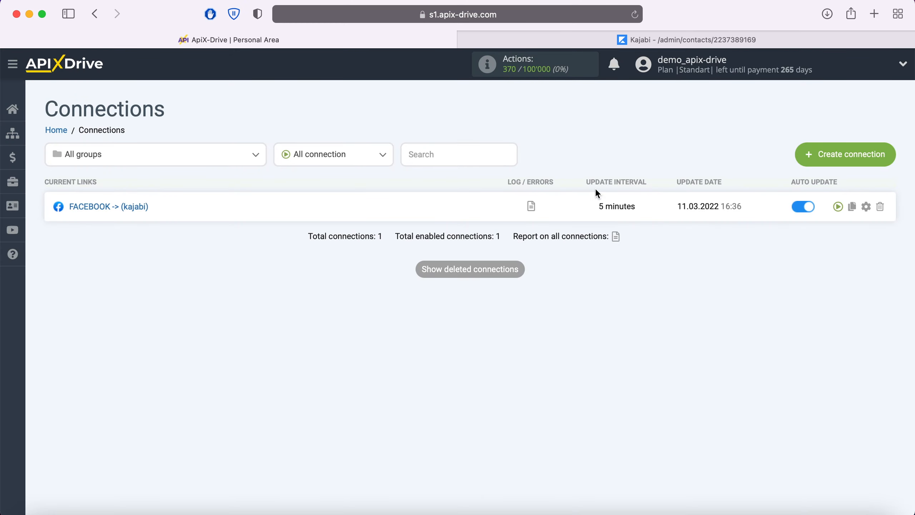